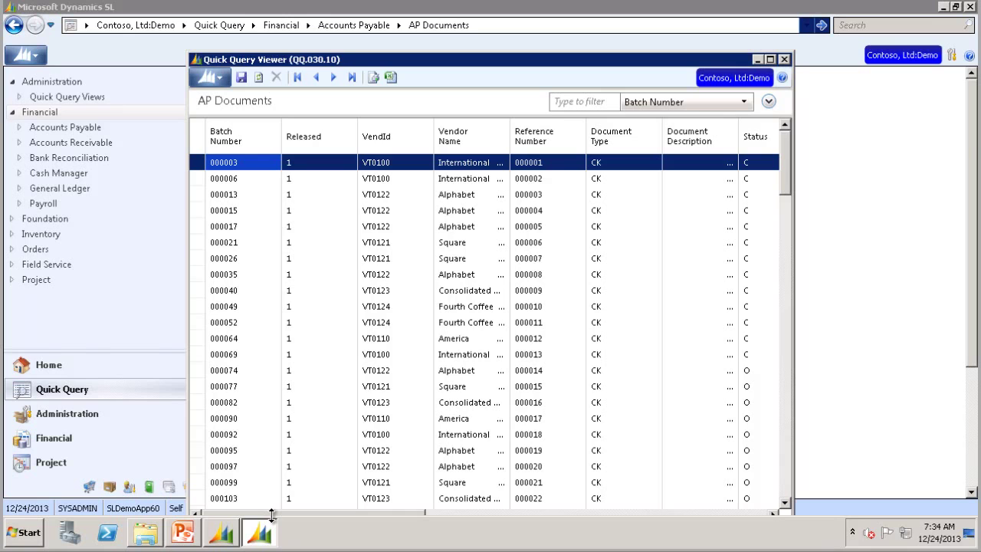
Step: Remove the Company ID column so Document Balance becomes the grid's last column
drag(273, 512, 772, 512)
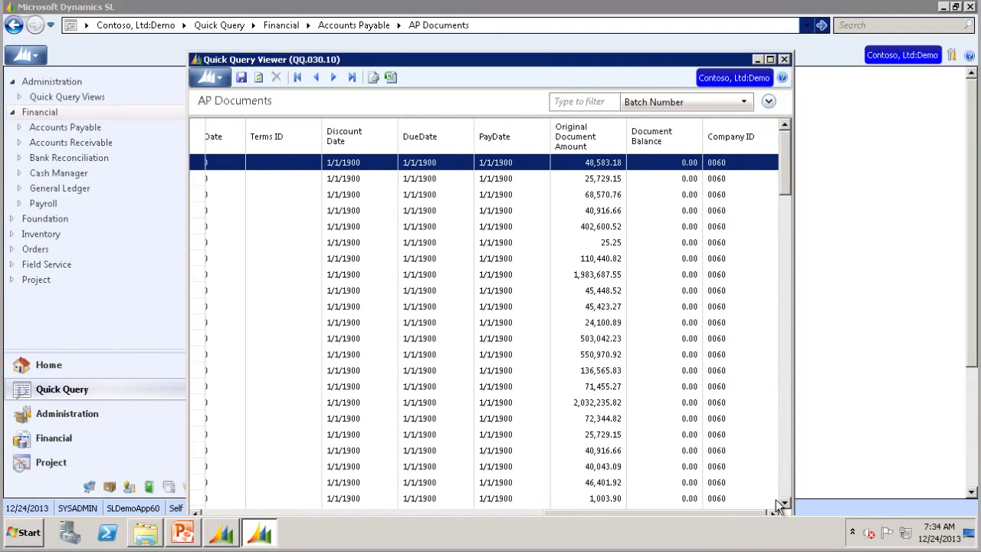
right_click(745, 138)
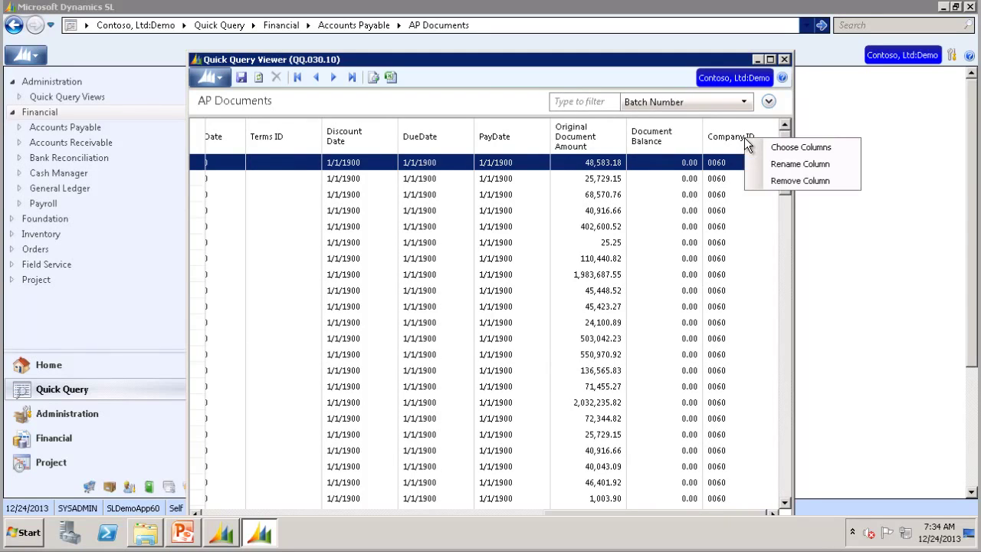
click(768, 184)
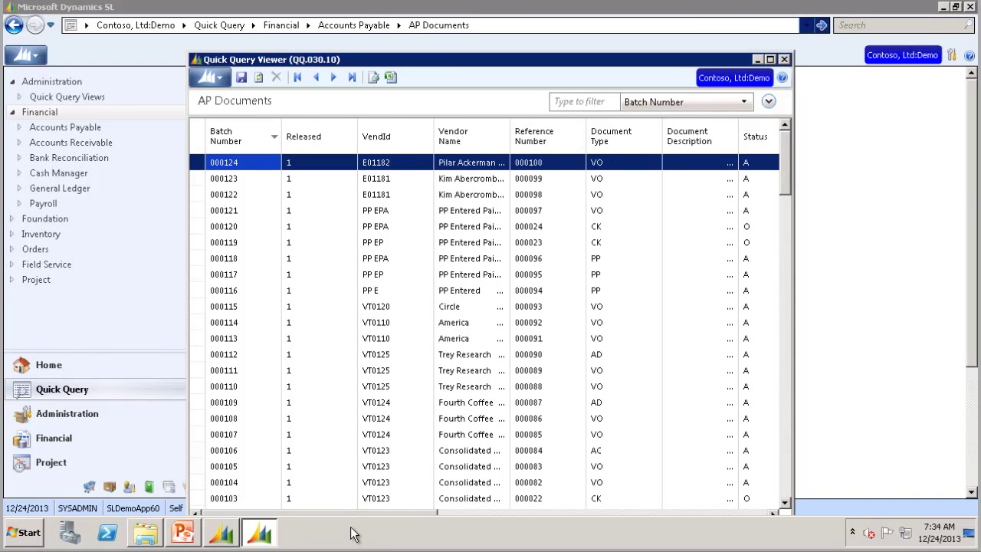
drag(378, 512, 706, 512)
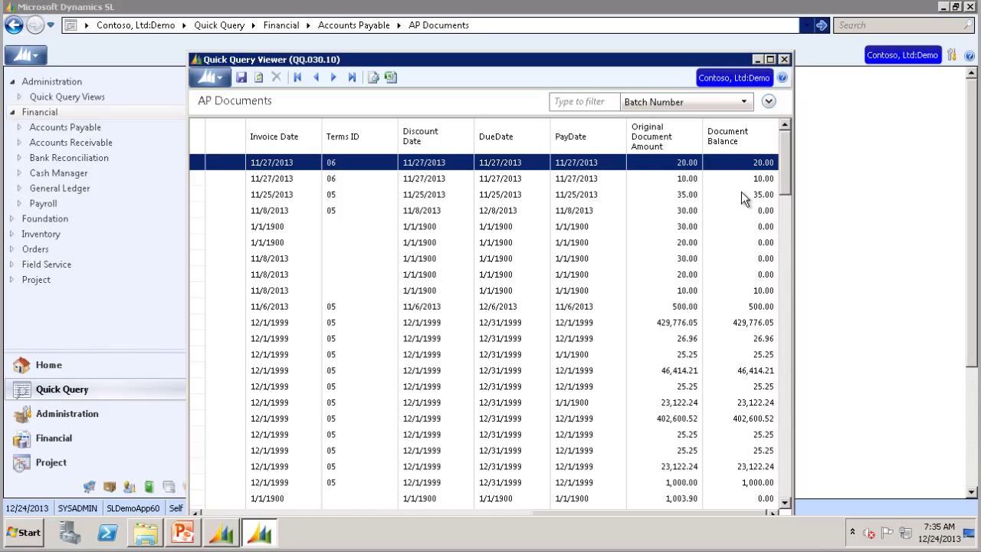
right_click(730, 136)
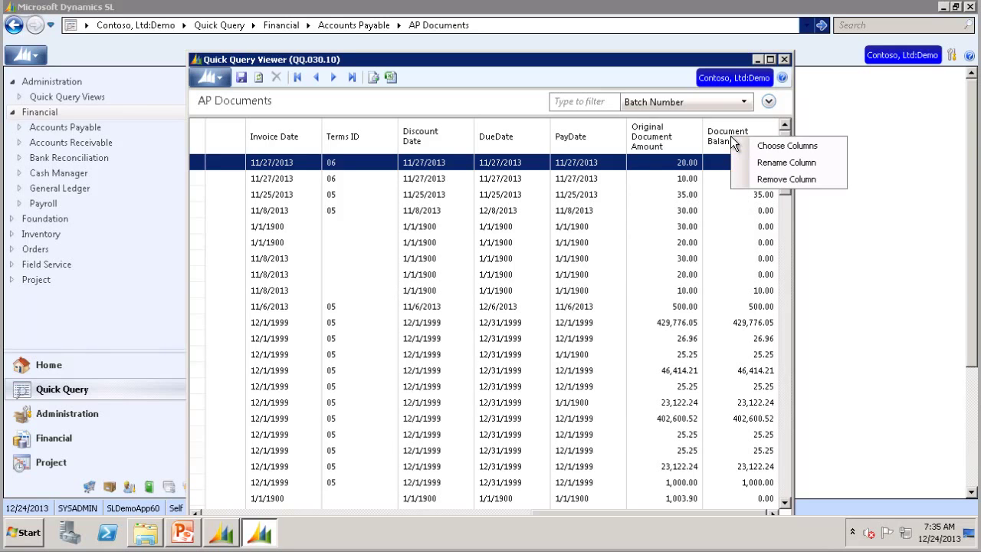
Step: In Choose Columns, add Create User and move it up three places, then reset the columns to defaults
click(772, 147)
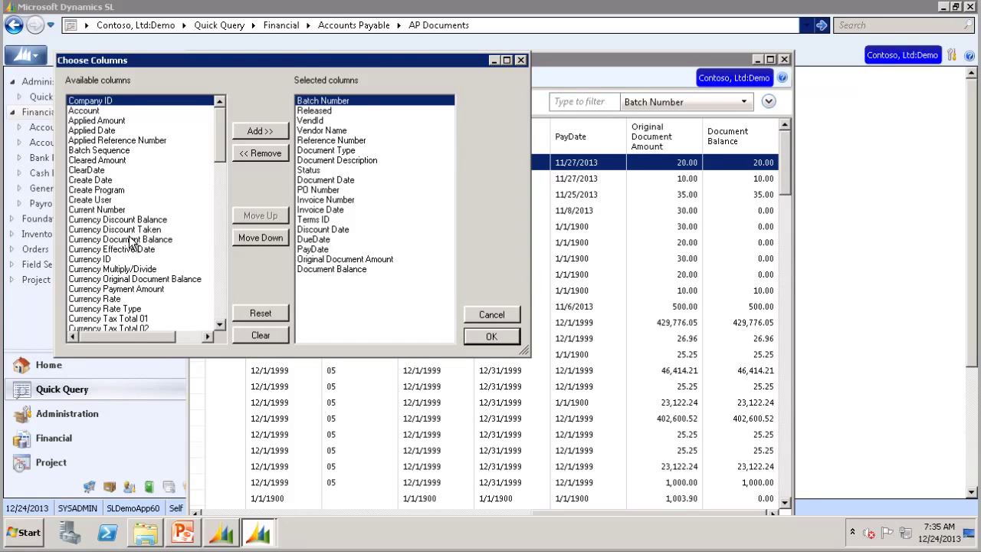
click(103, 200)
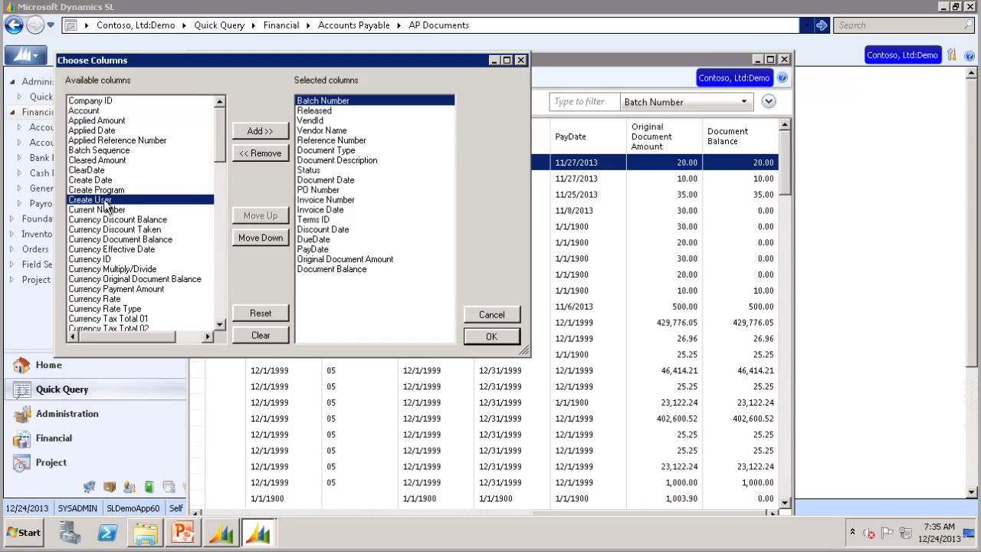
click(260, 132)
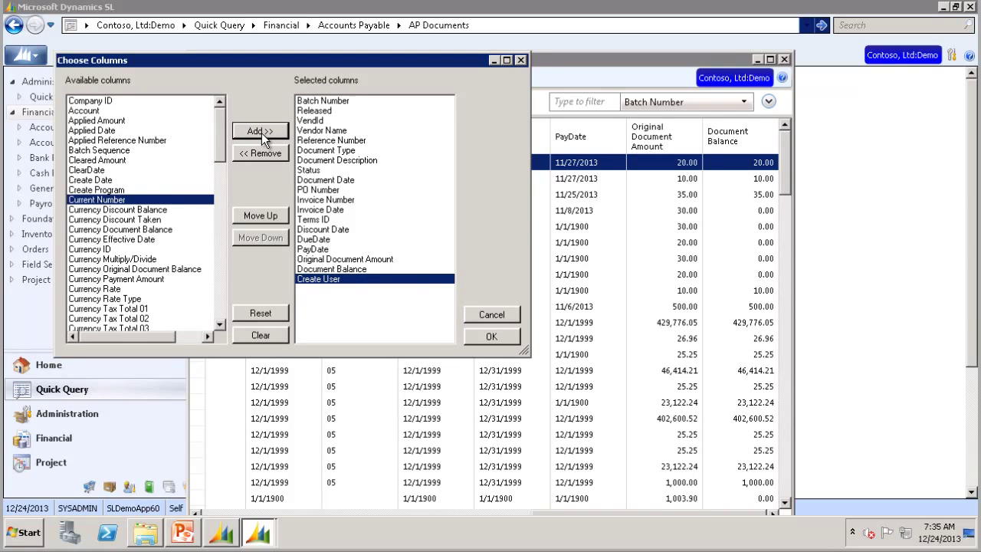
click(268, 216)
click(267, 216)
click(268, 217)
click(268, 216)
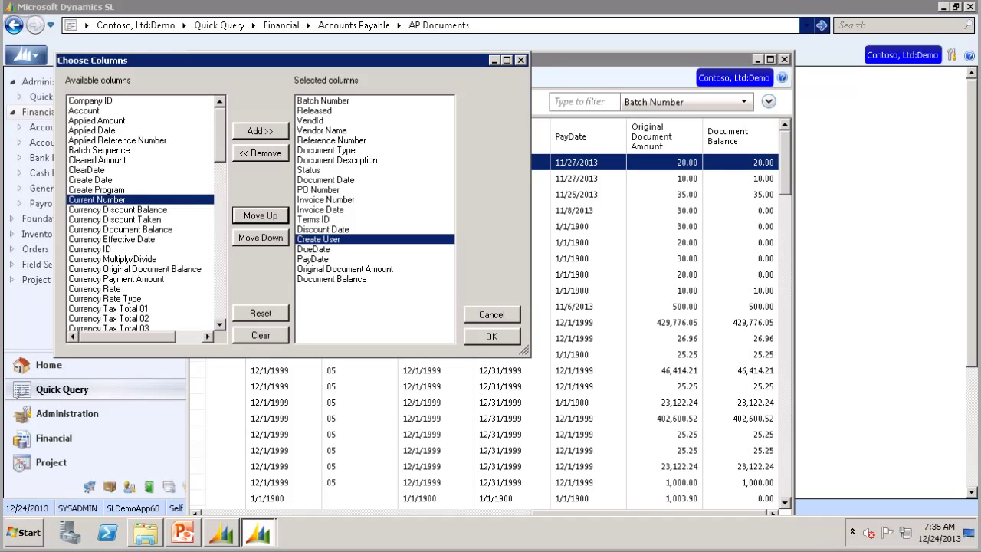
click(259, 314)
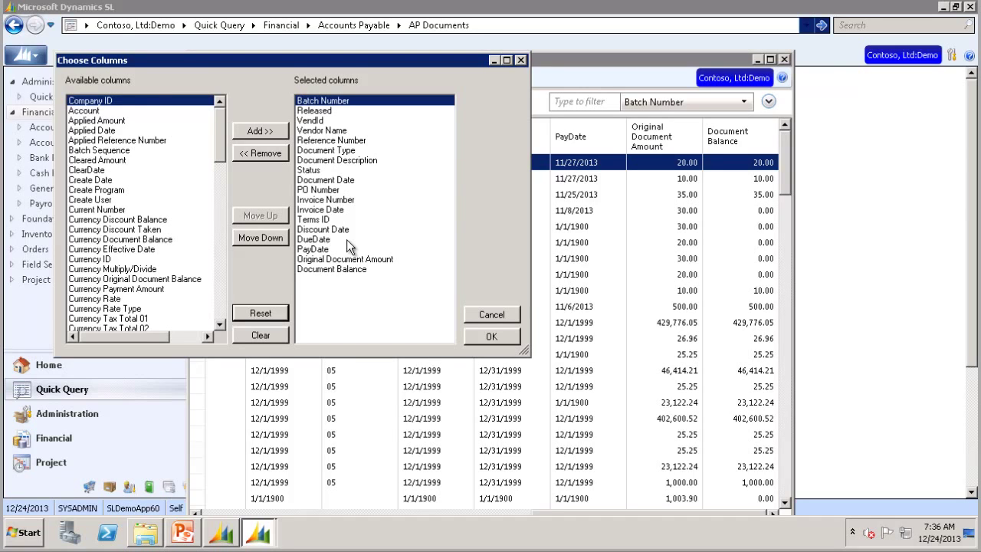
Step: Clear and reset the column selection, then add Create User after Document Balance and confirm
click(259, 337)
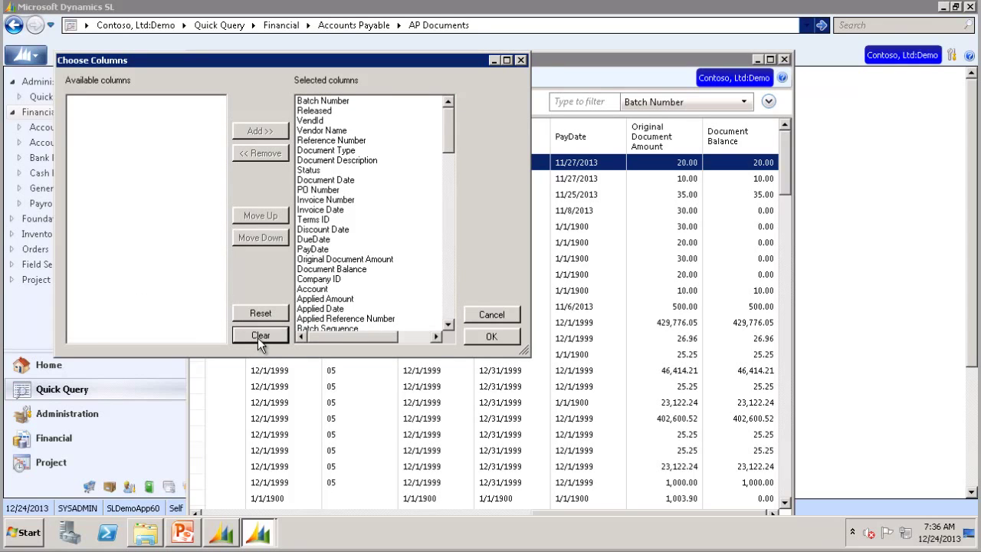
click(261, 314)
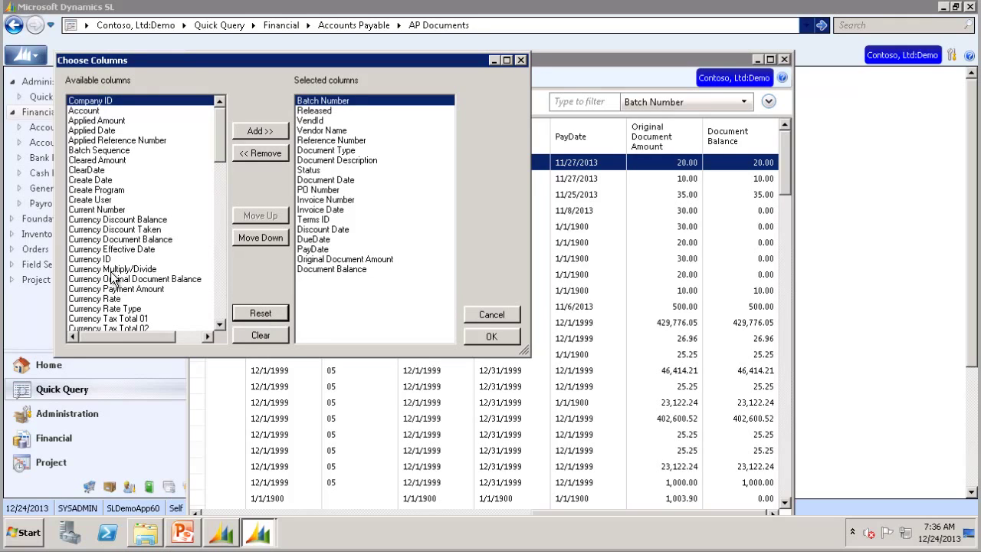
click(92, 200)
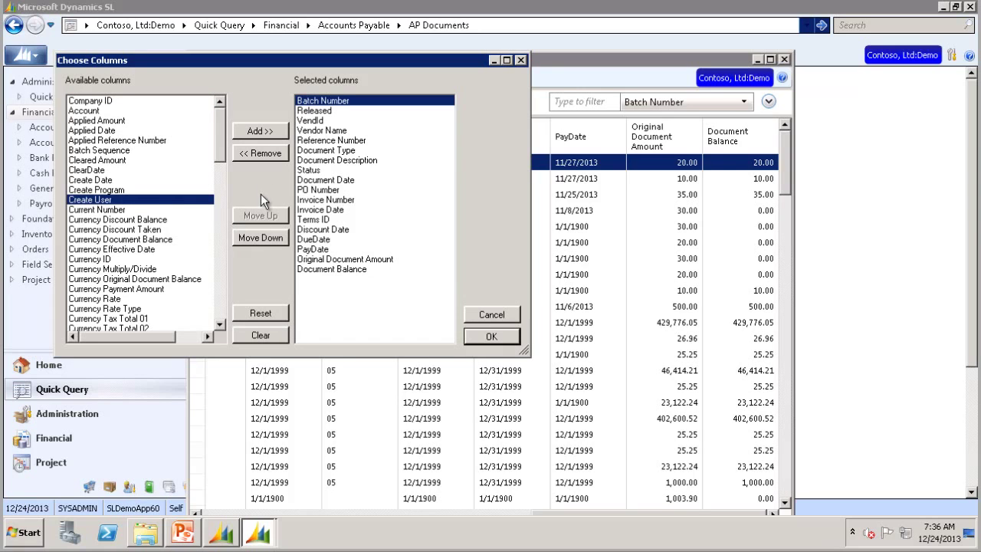
click(260, 132)
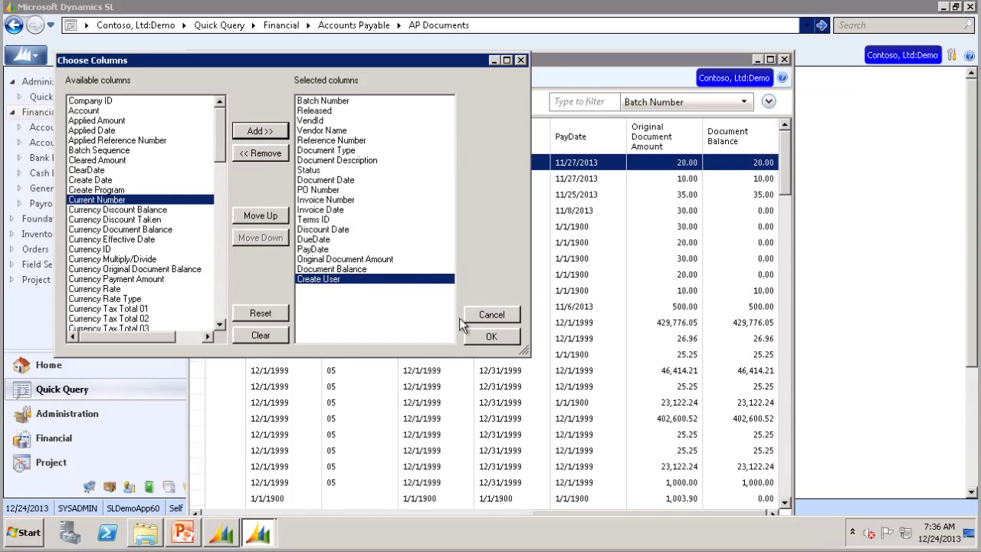
click(488, 339)
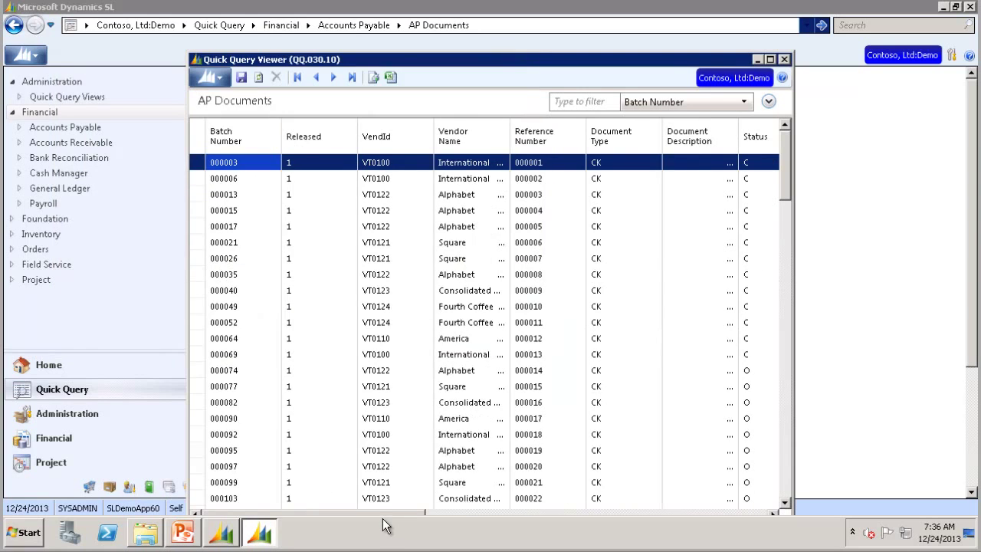
drag(381, 512, 746, 507)
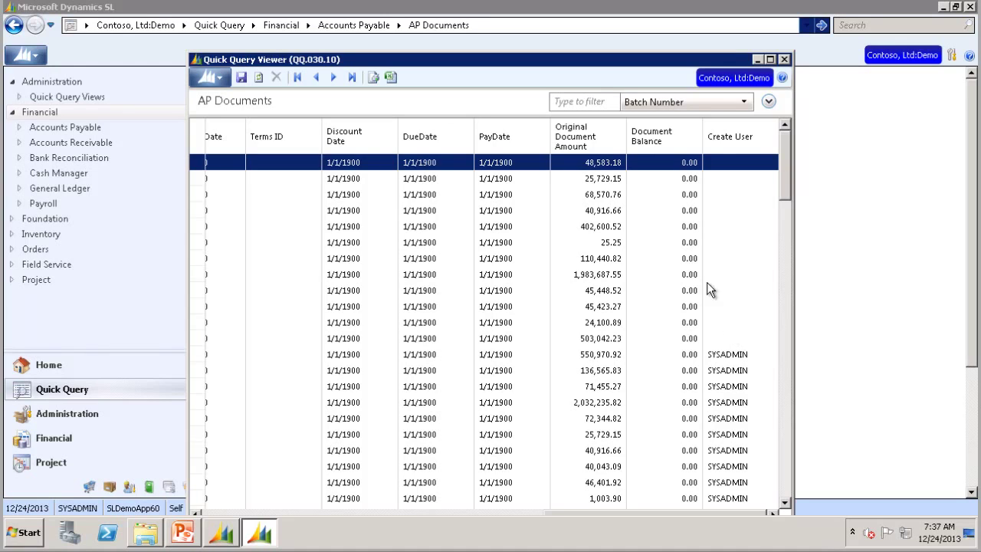
Step: Quick-filter the AP Documents grid on VendId with the value VT0122
click(738, 103)
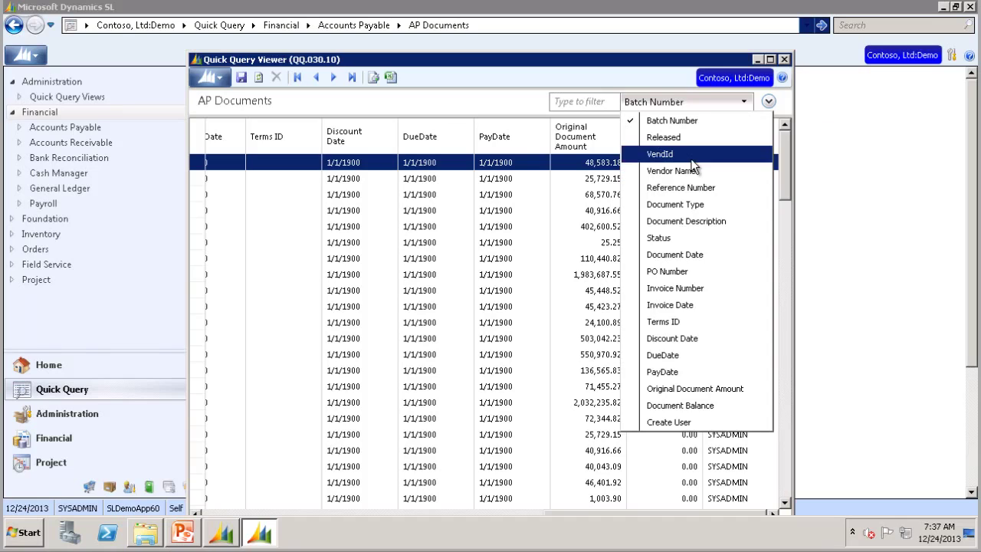
click(703, 155)
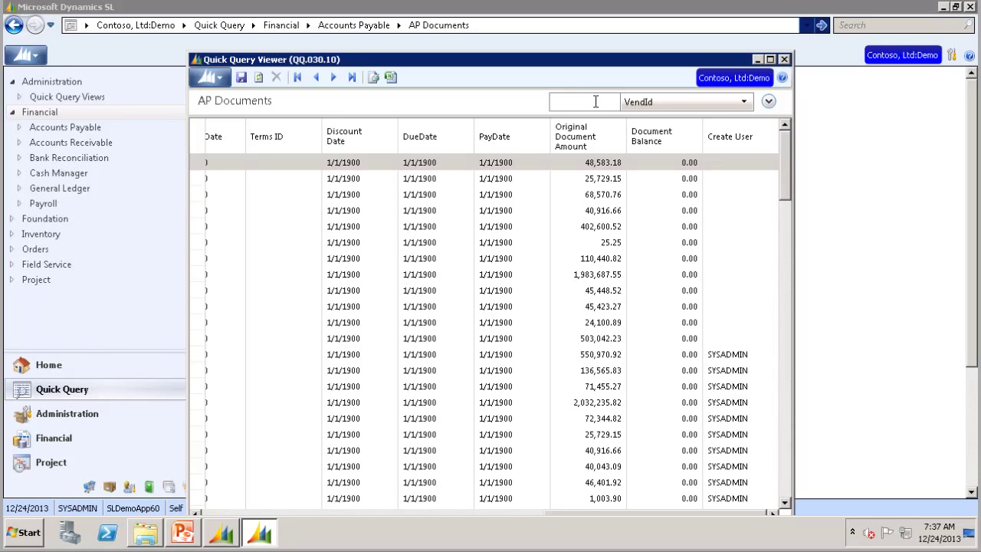
text(VT01)
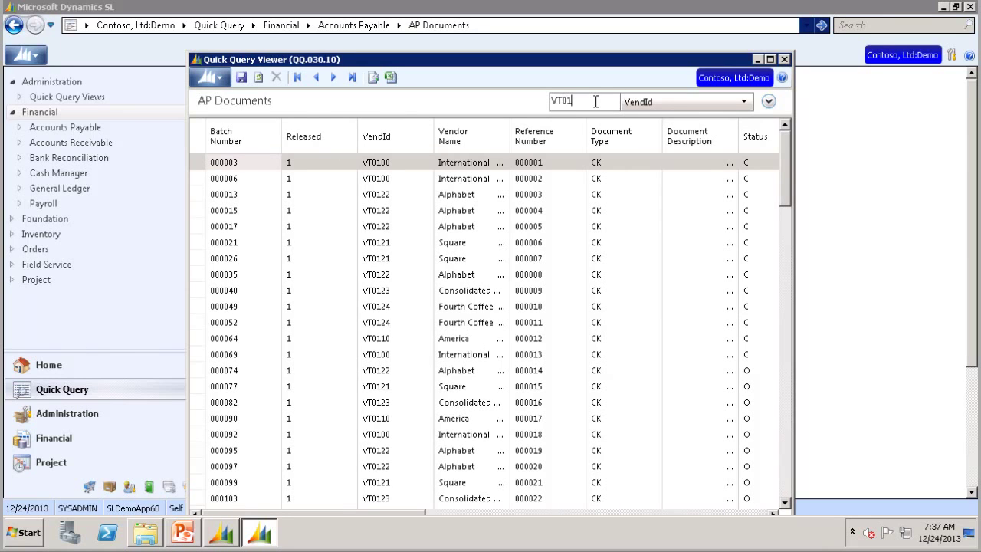
text(22)
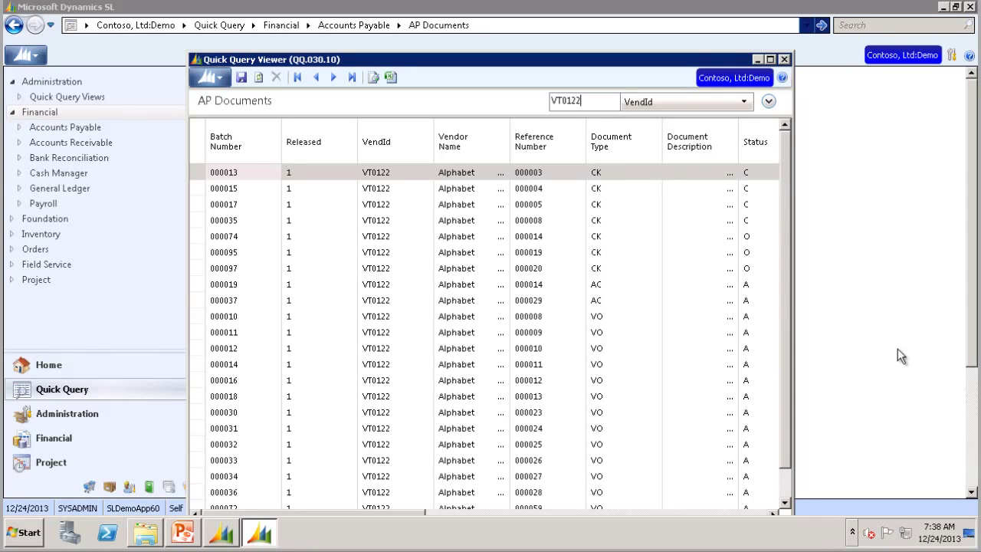
Step: Add an advanced filter condition 'Document Type is CK' to the VT0122 documents
click(768, 103)
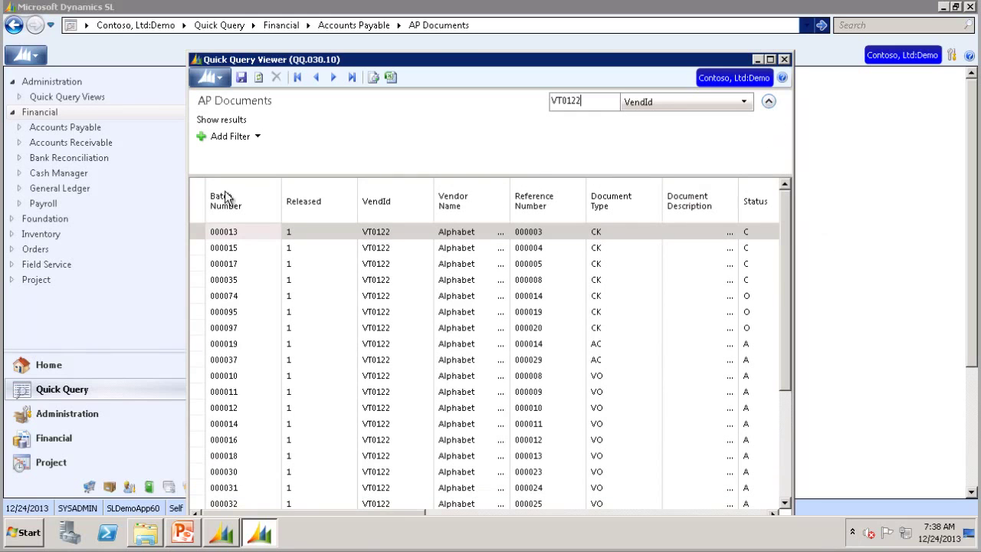
click(219, 135)
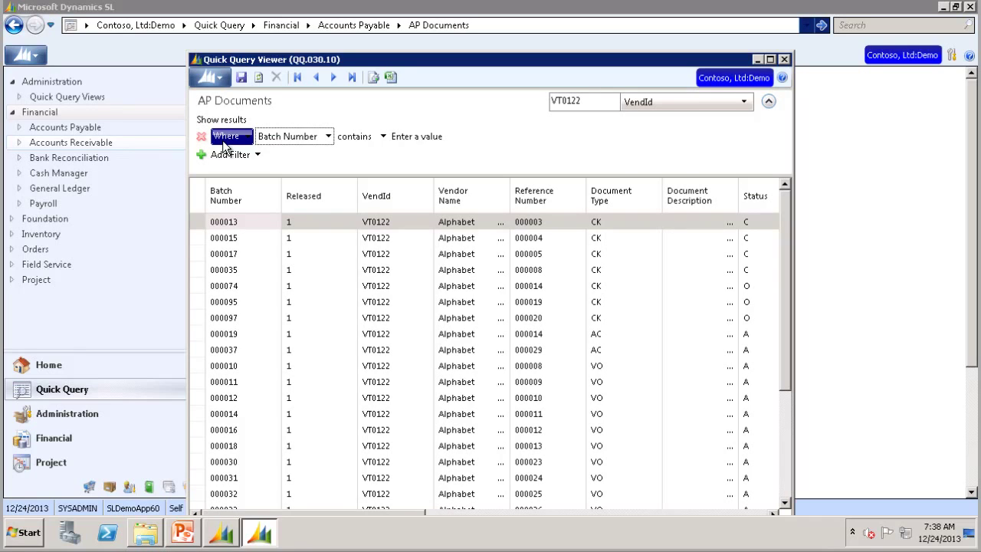
click(328, 138)
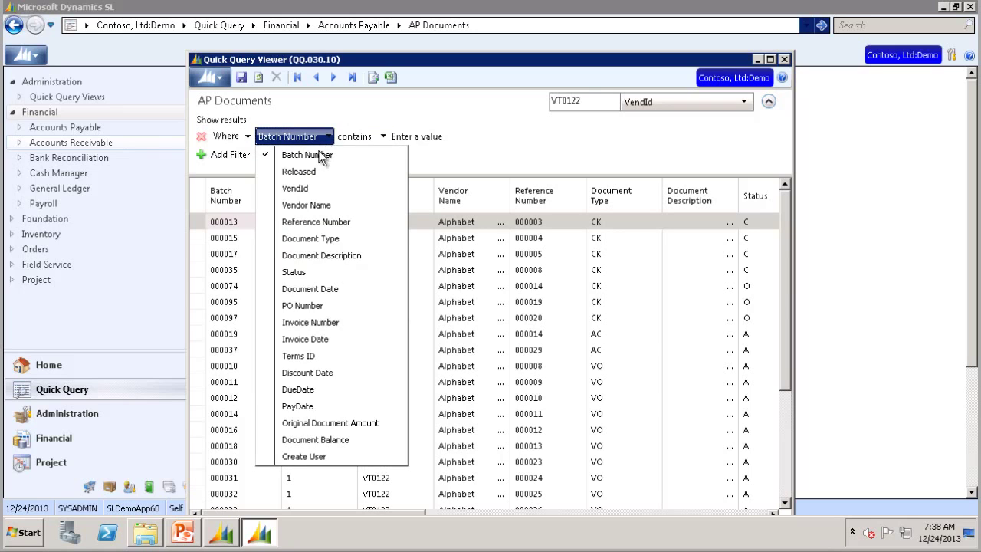
click(310, 238)
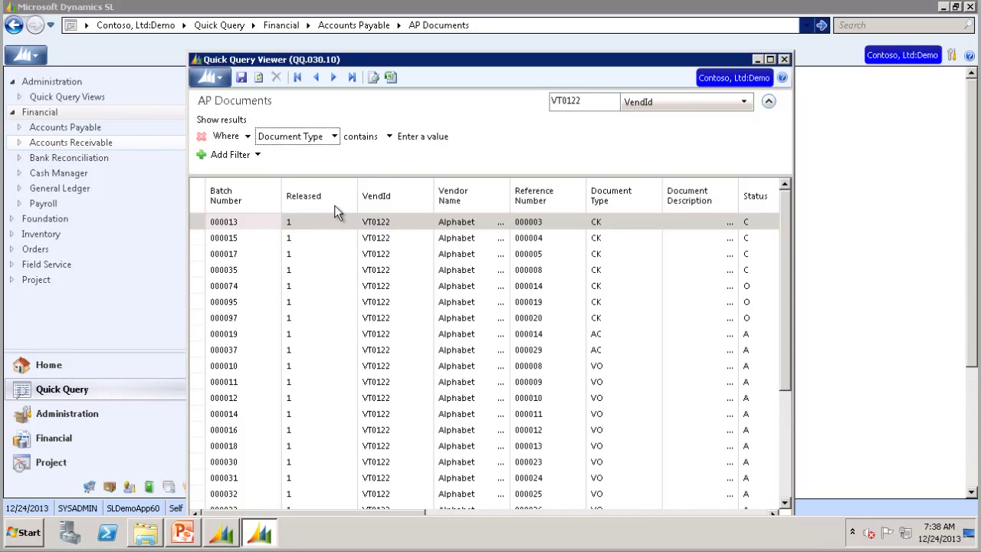
click(385, 137)
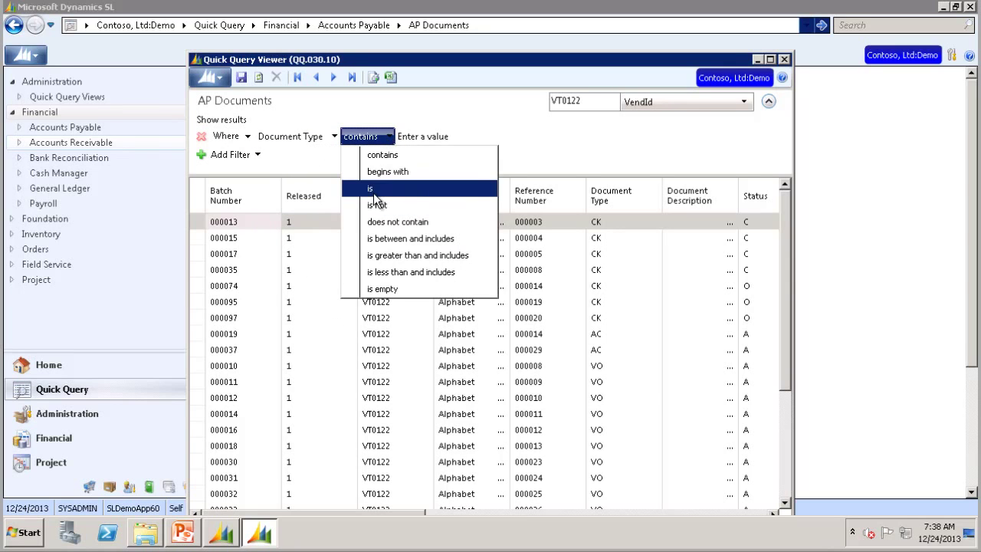
click(374, 189)
click(413, 136)
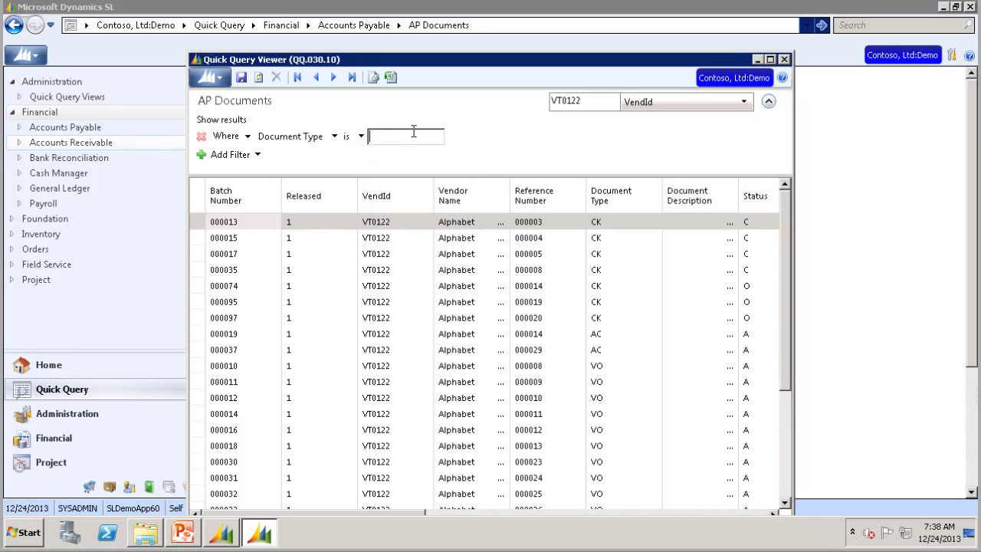
text(CK)
key(Tab)
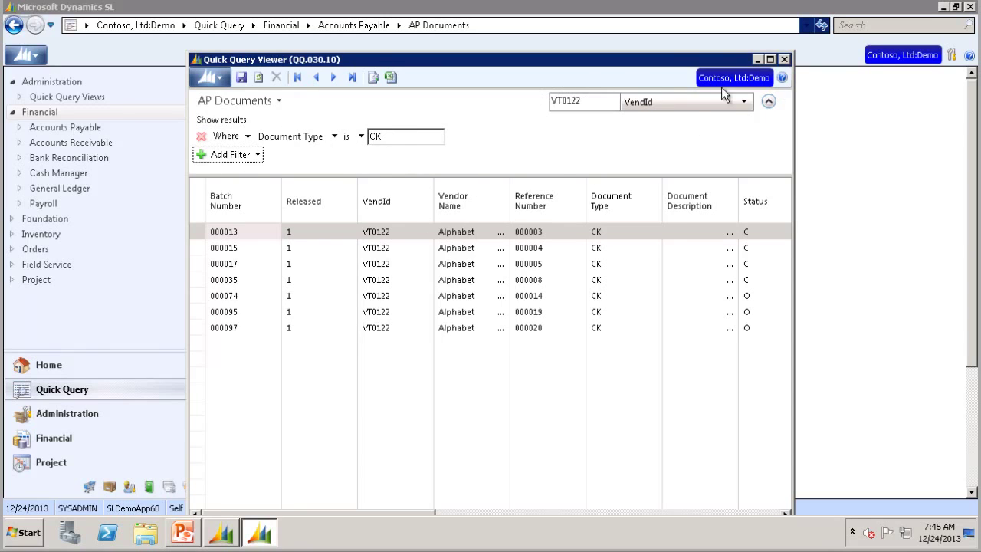
Step: Save the filtered query as view 'Test' with description 'Test', shared with all users
click(241, 77)
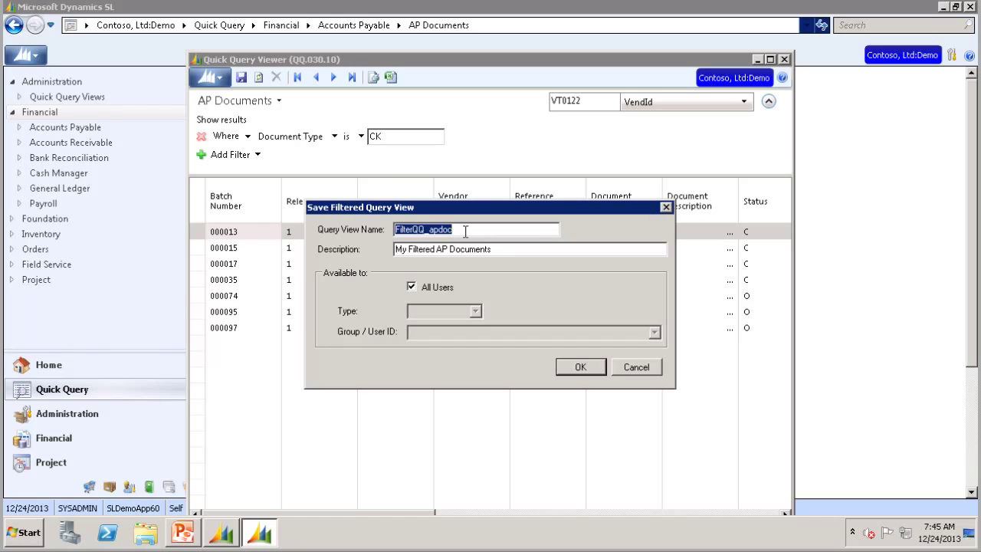
text(Test)
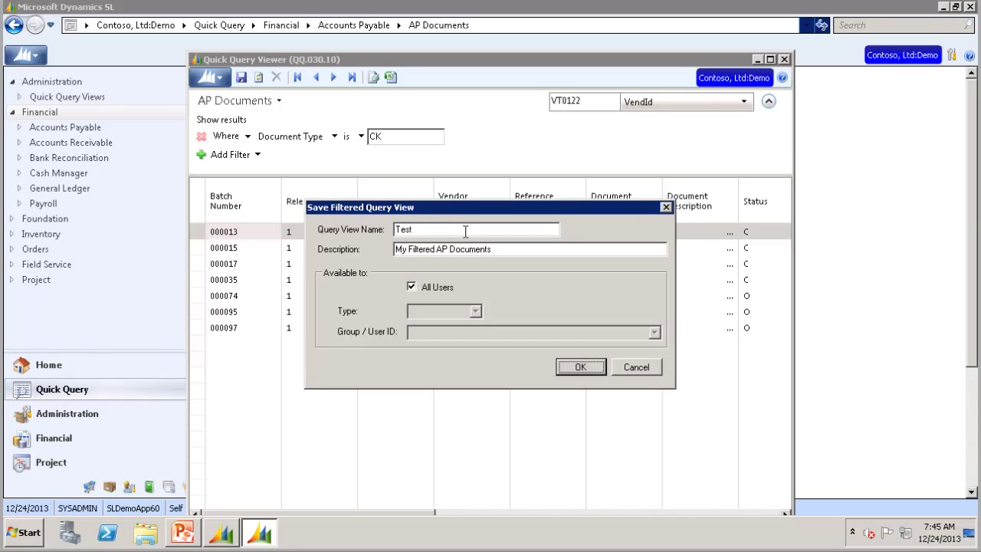
key(Tab)
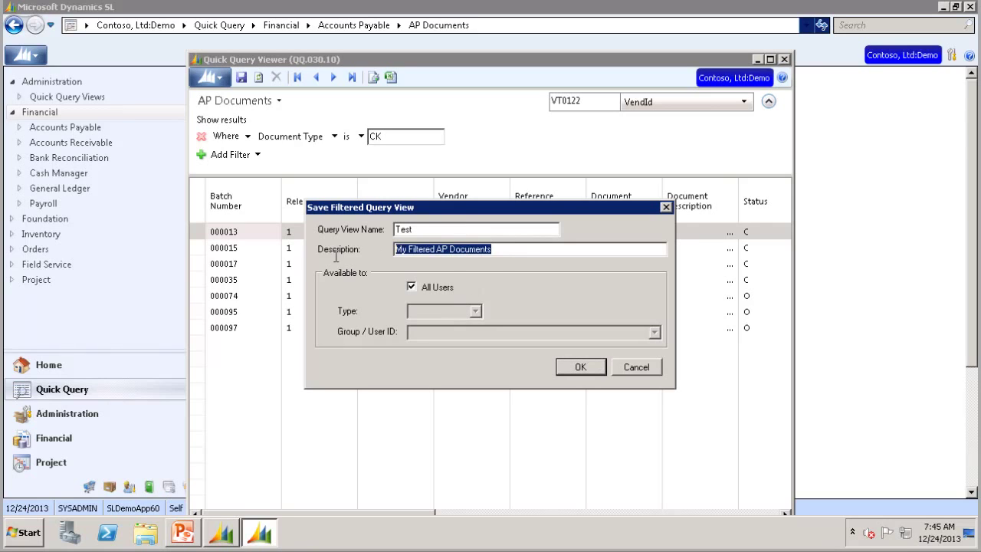
text(Test)
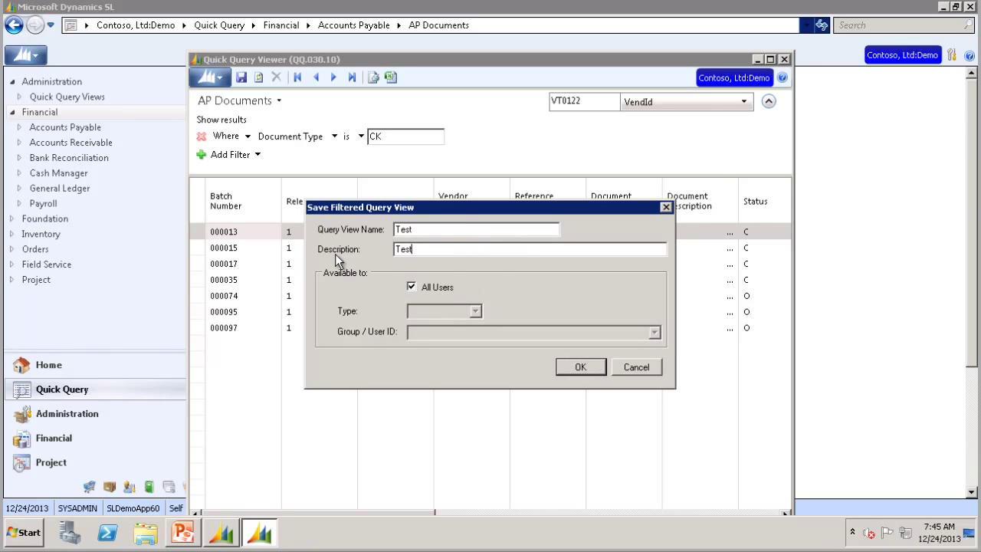
click(412, 287)
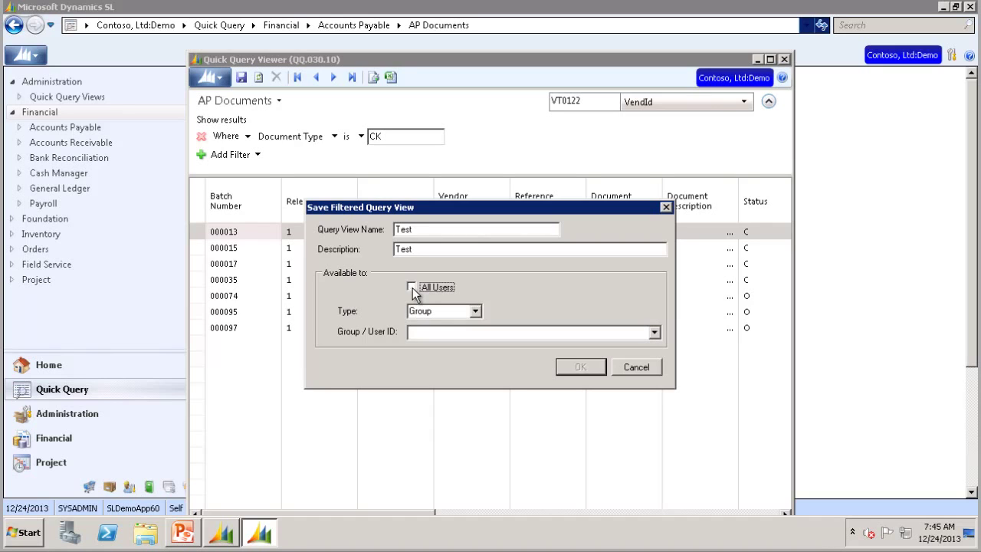
click(477, 311)
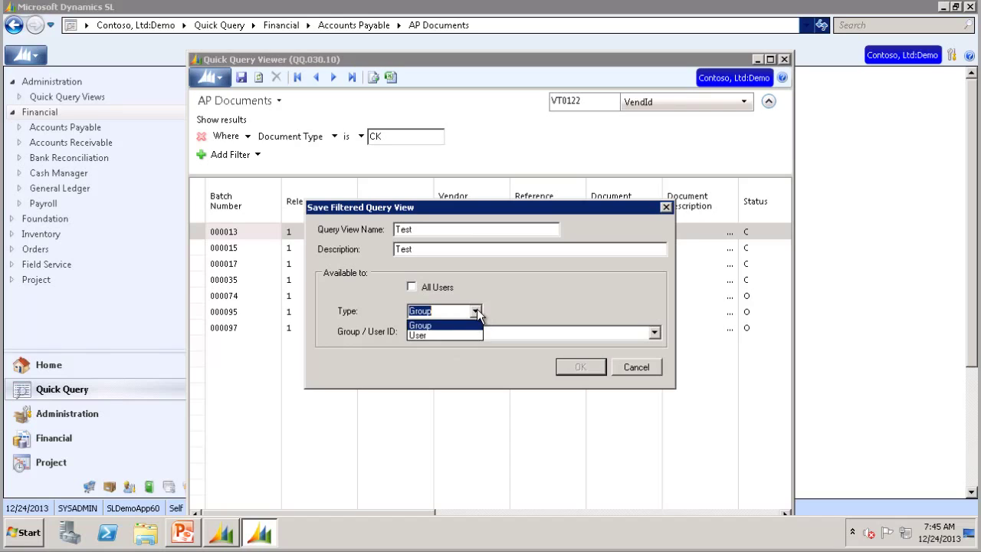
click(477, 311)
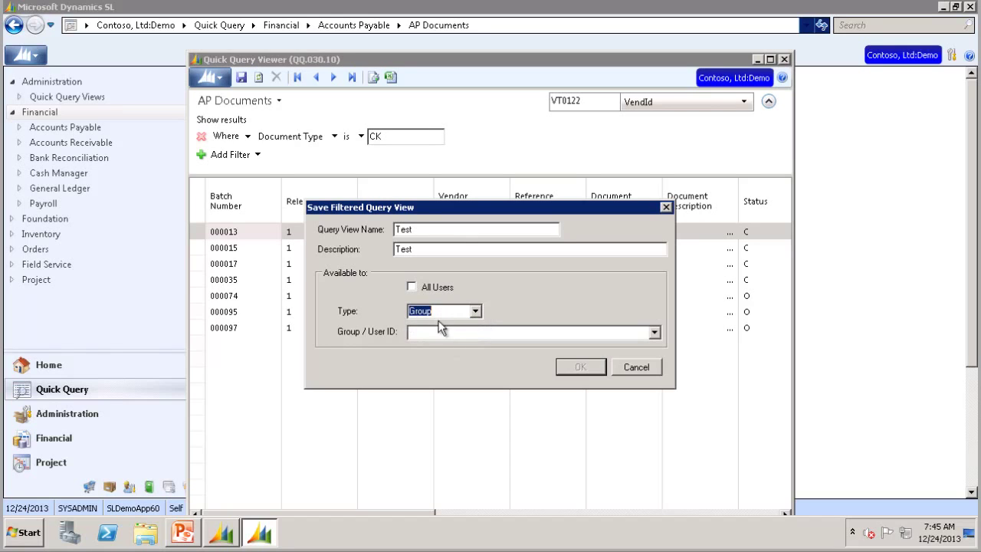
click(412, 287)
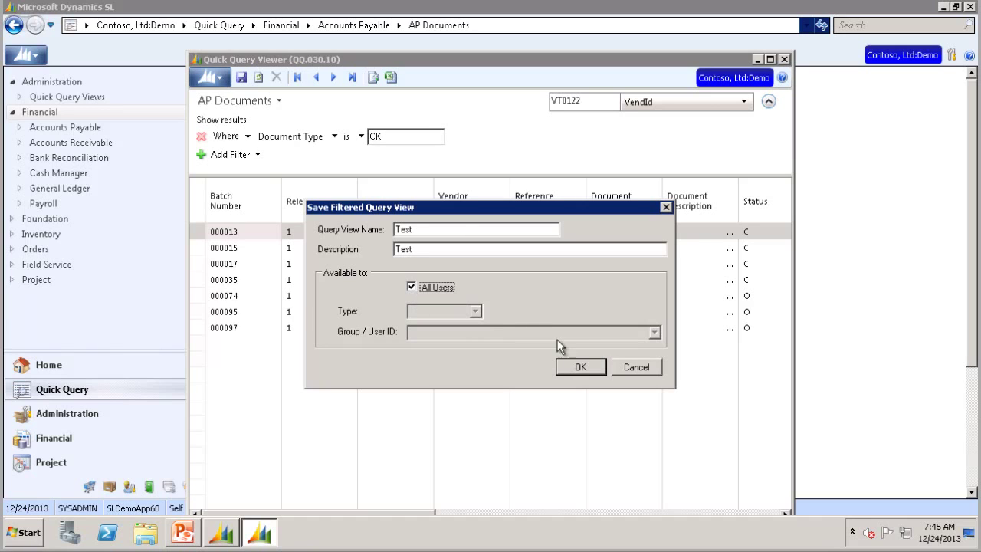
click(580, 367)
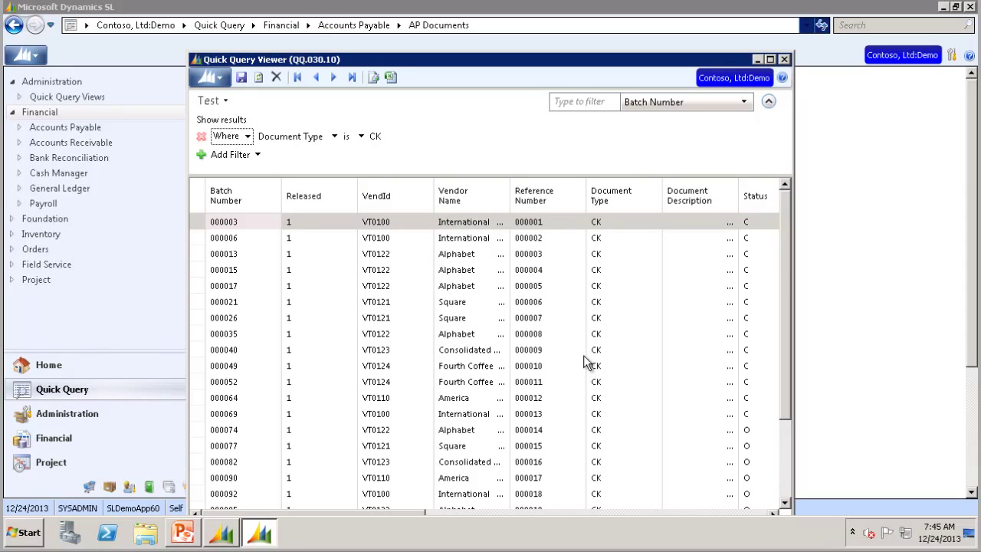
Step: Close Dynamics SL, relaunch it from the Start menu and log back in with the password
click(784, 61)
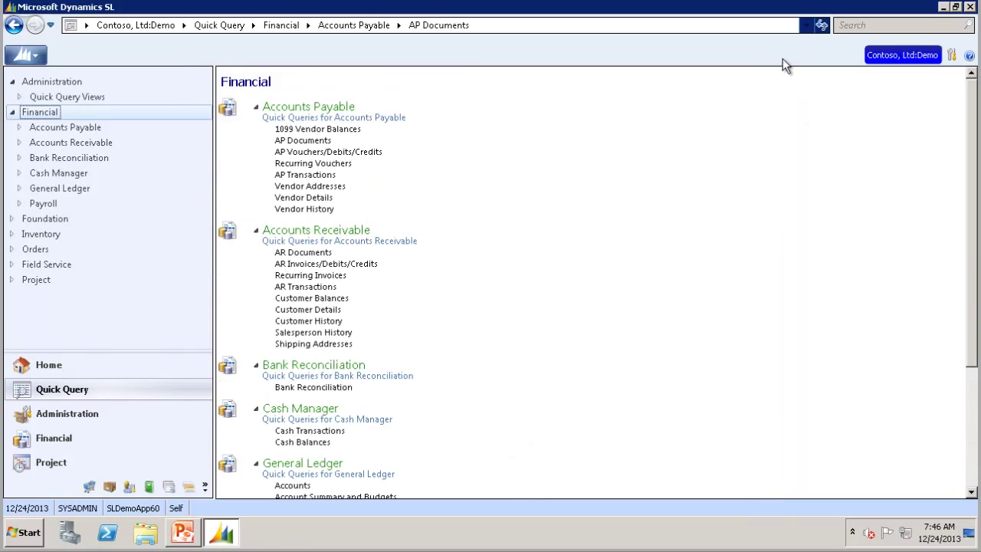
click(970, 6)
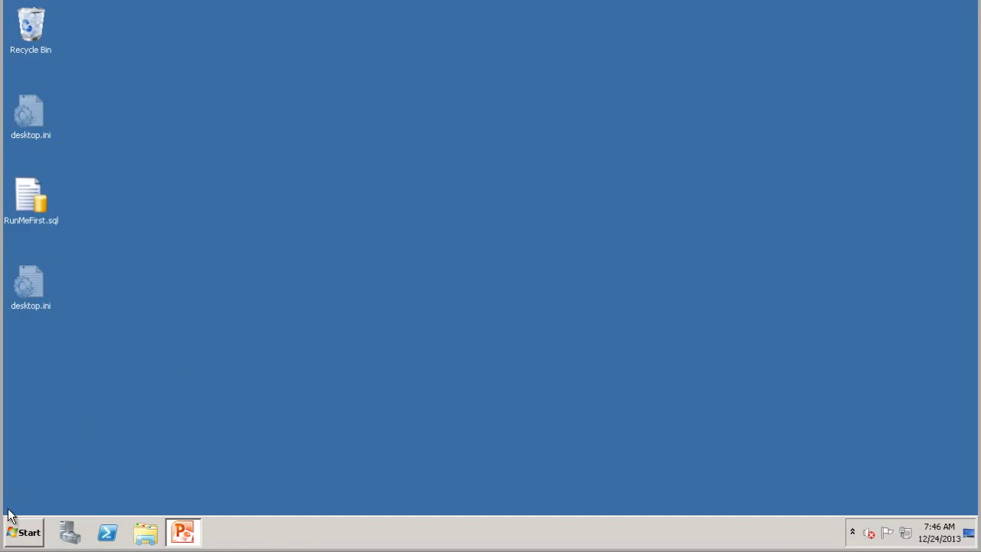
click(23, 531)
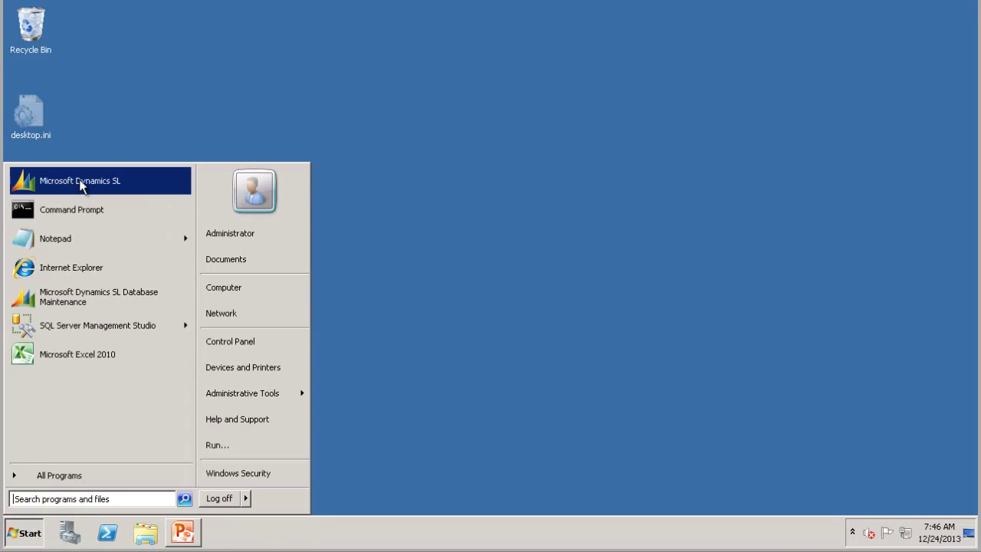
click(79, 180)
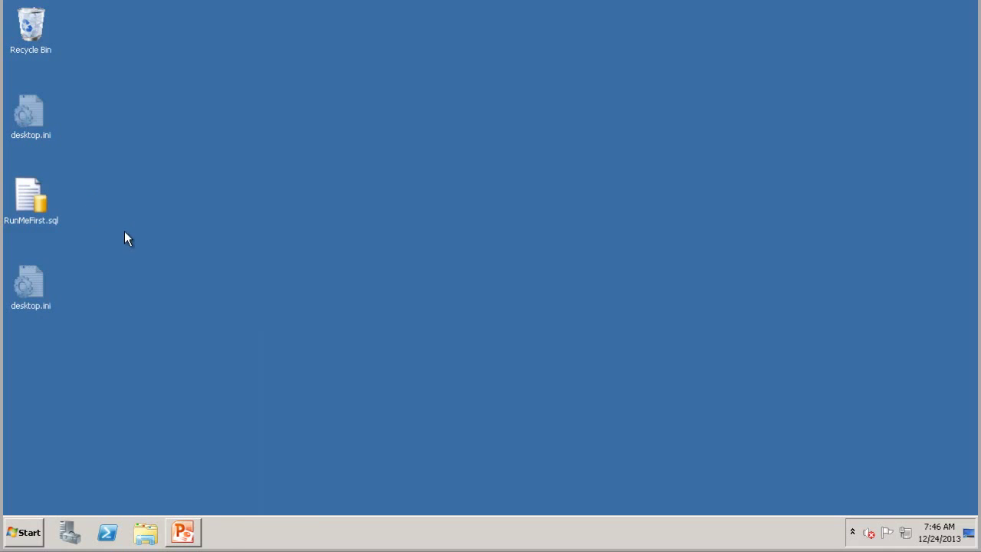
key(Tab)
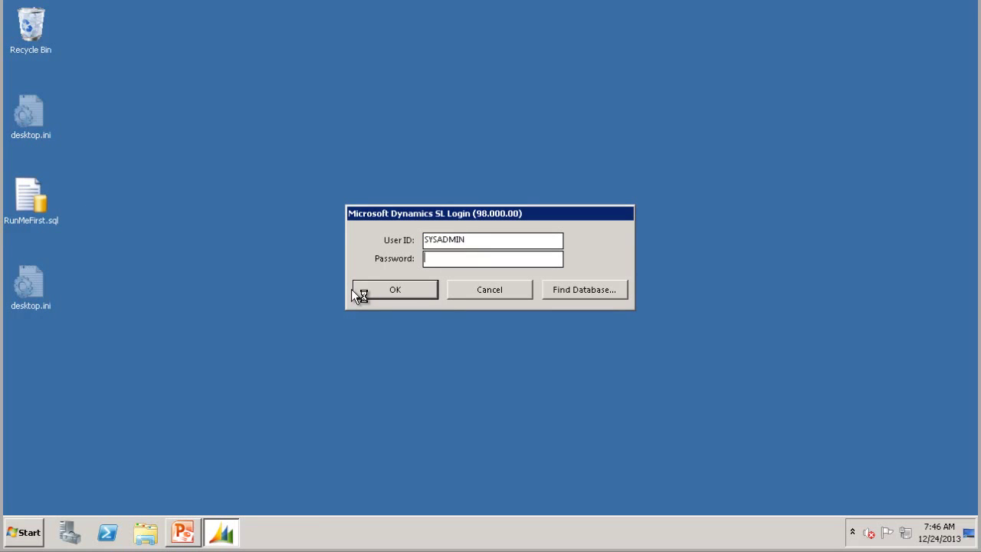
text(********)
key(Return)
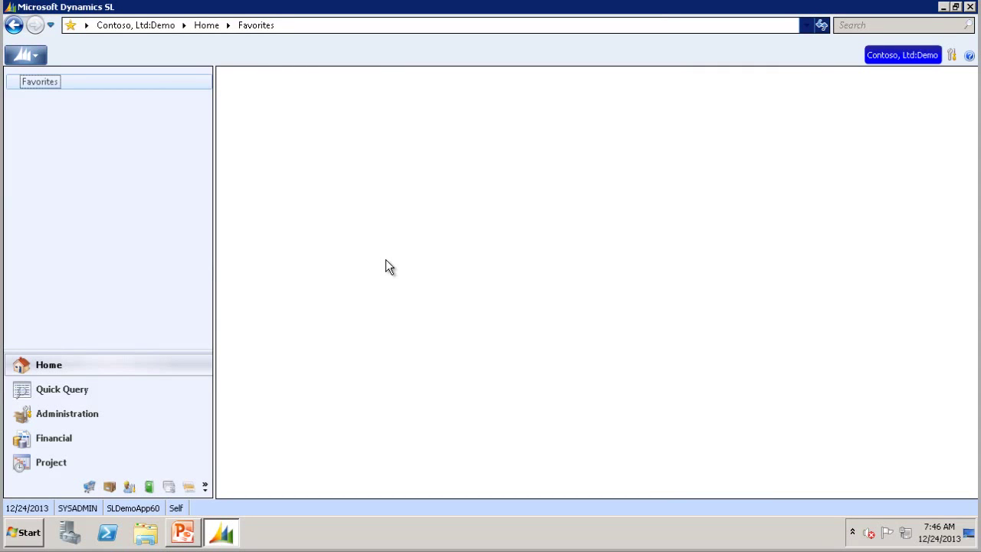
Step: Open the Test view under Financial quick queries, check its CK filter and columns, then close it
click(69, 393)
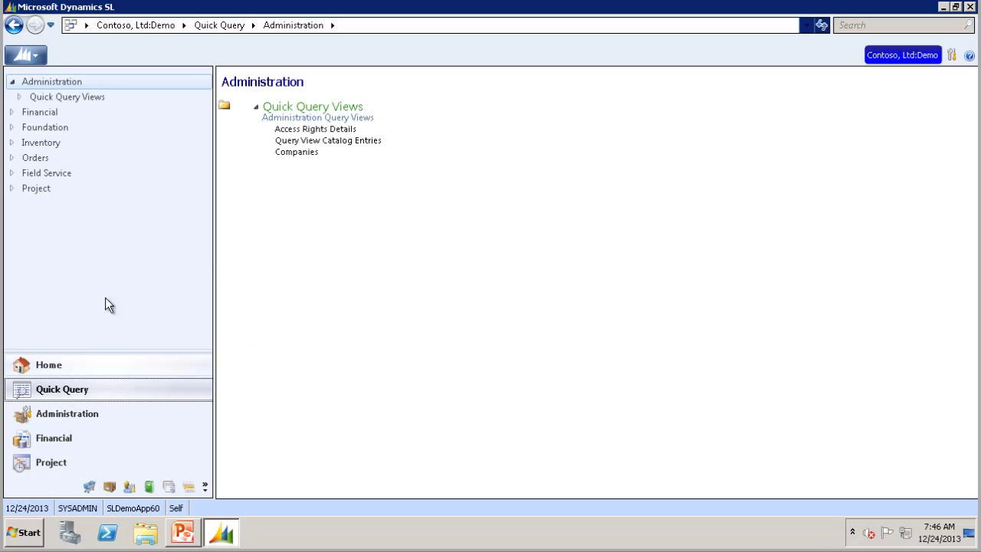
click(40, 113)
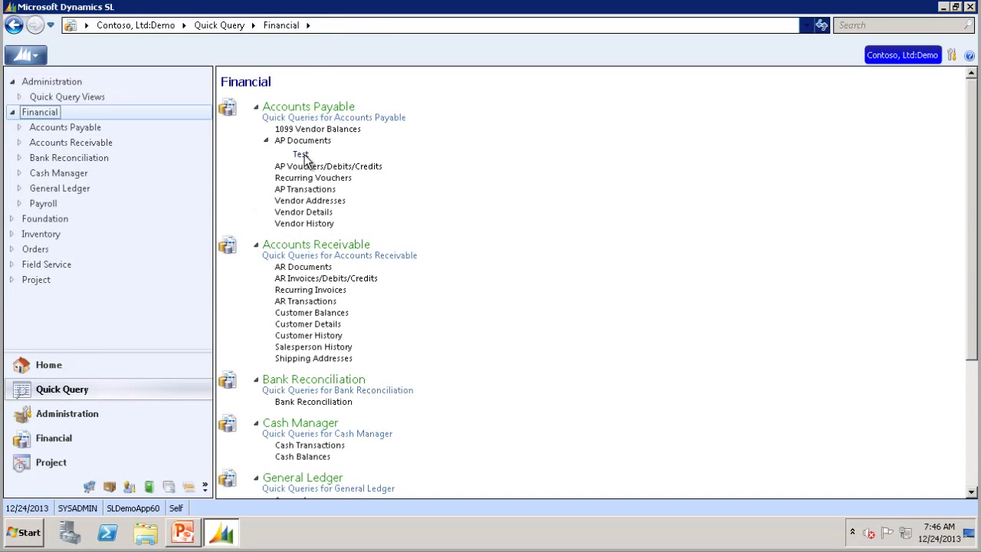
click(304, 155)
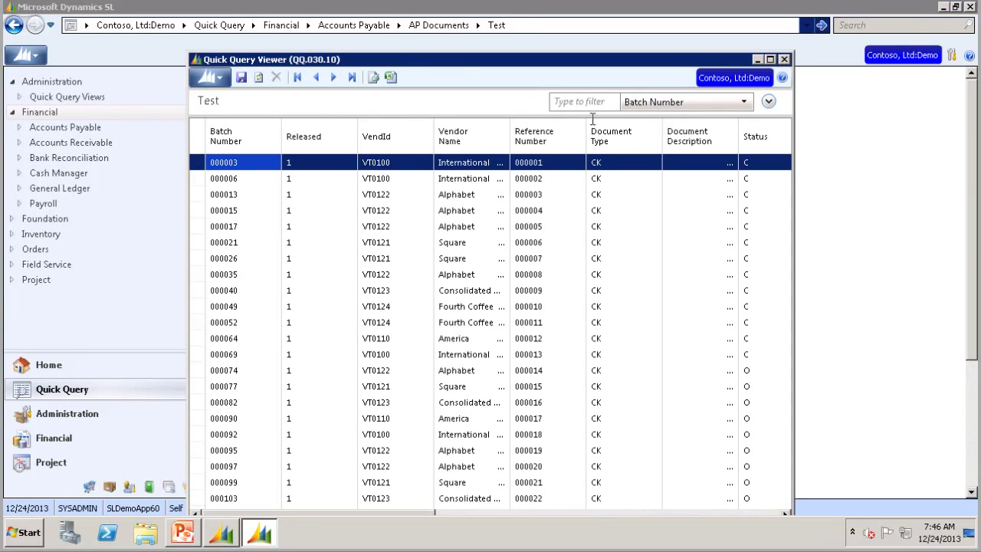
click(769, 103)
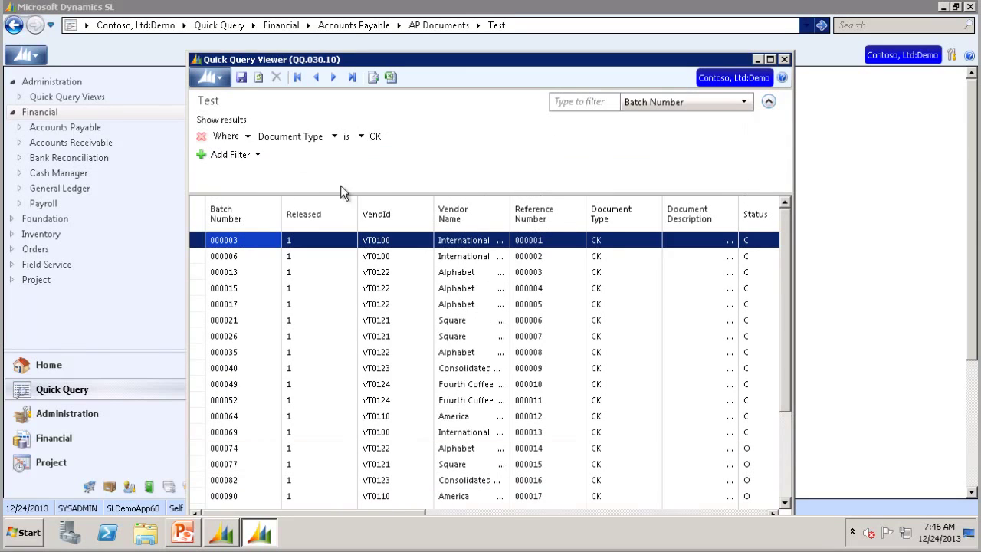
click(398, 138)
drag(415, 514, 786, 439)
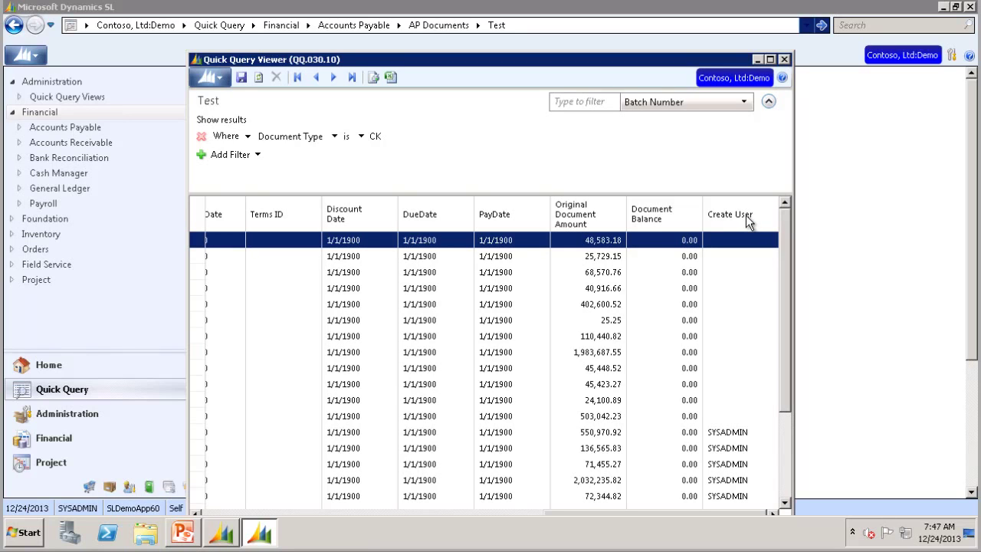
click(782, 59)
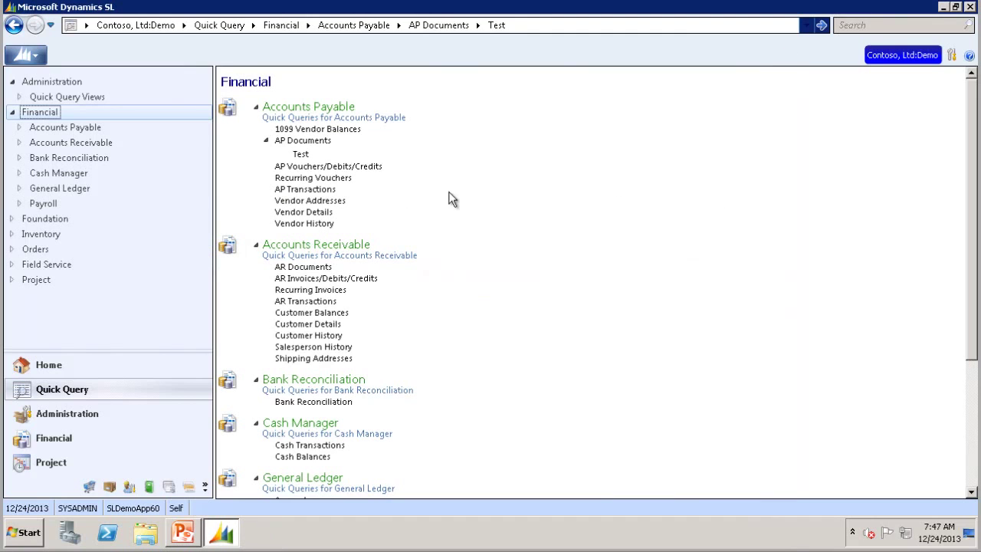
Step: Open AP Documents from the Financial list and pick the Test view from its views dropdown
click(292, 141)
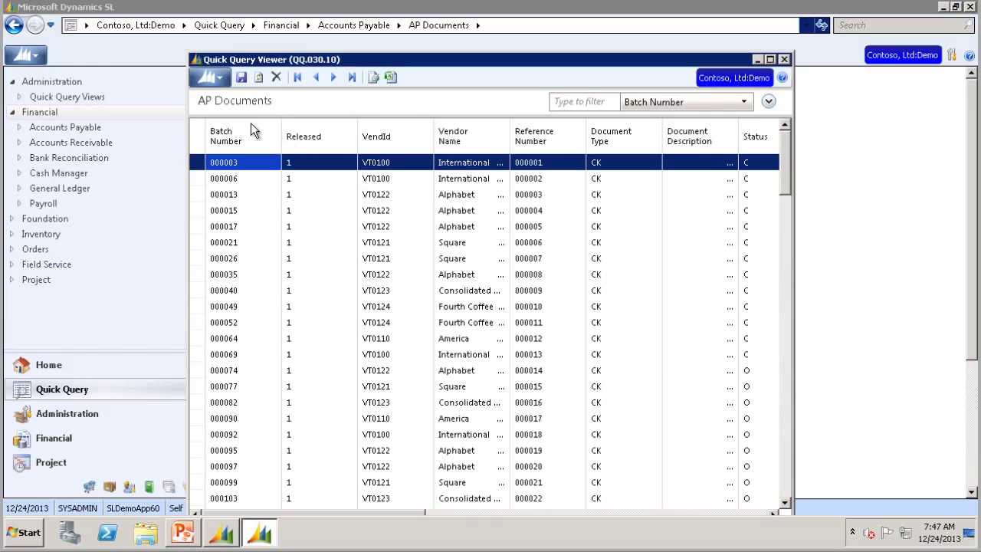
click(224, 101)
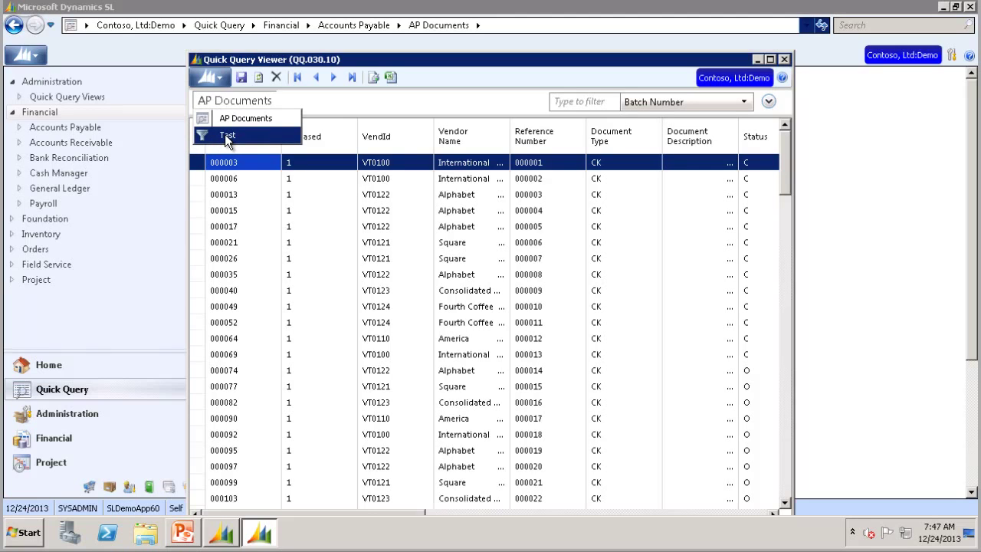
click(225, 136)
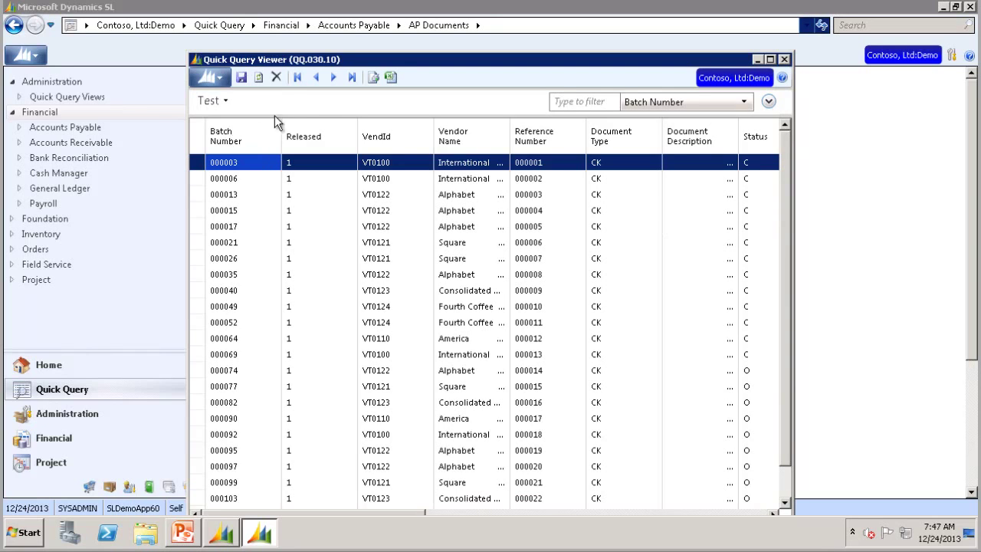
Step: Delete the Test view, confirm with Yes, then close the viewer and exit Dynamics SL
click(276, 76)
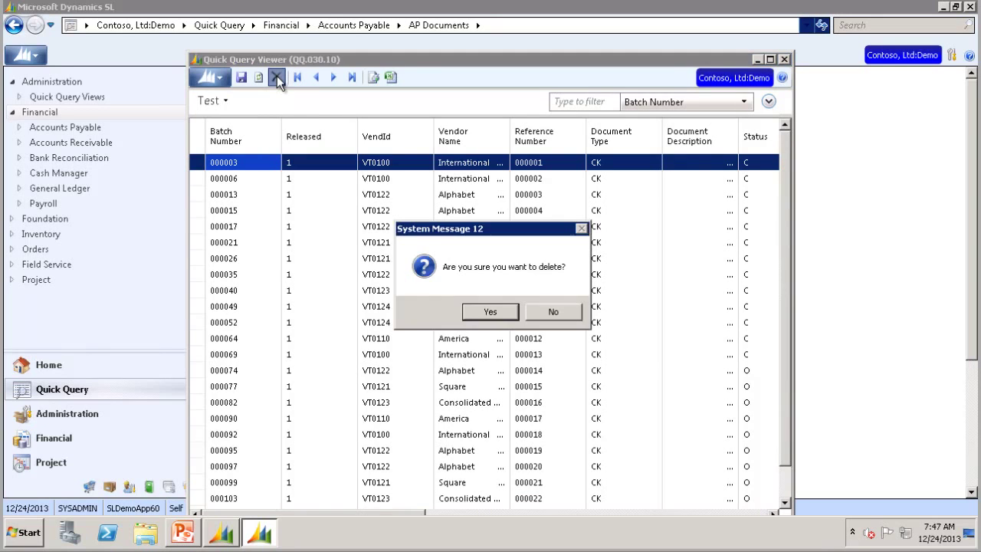
click(482, 311)
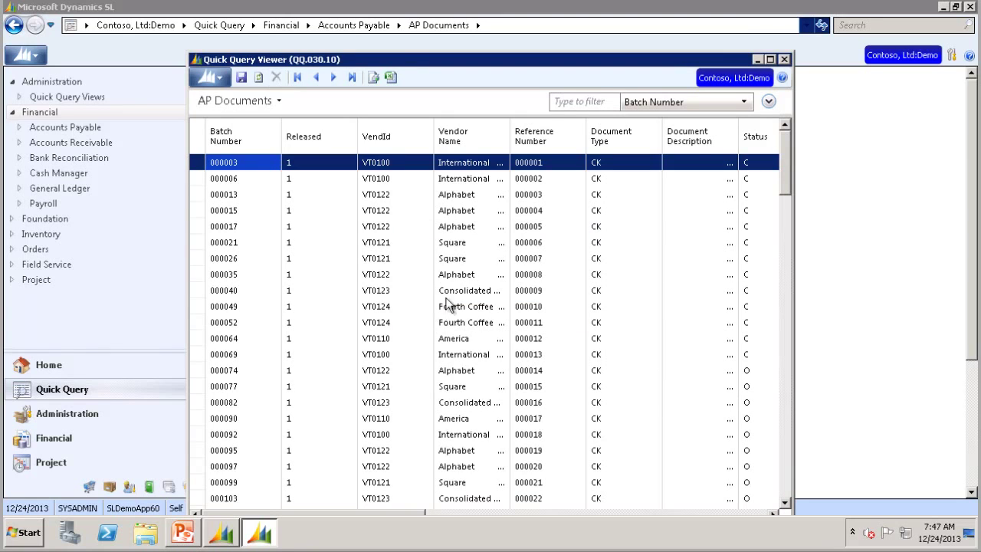
click(785, 60)
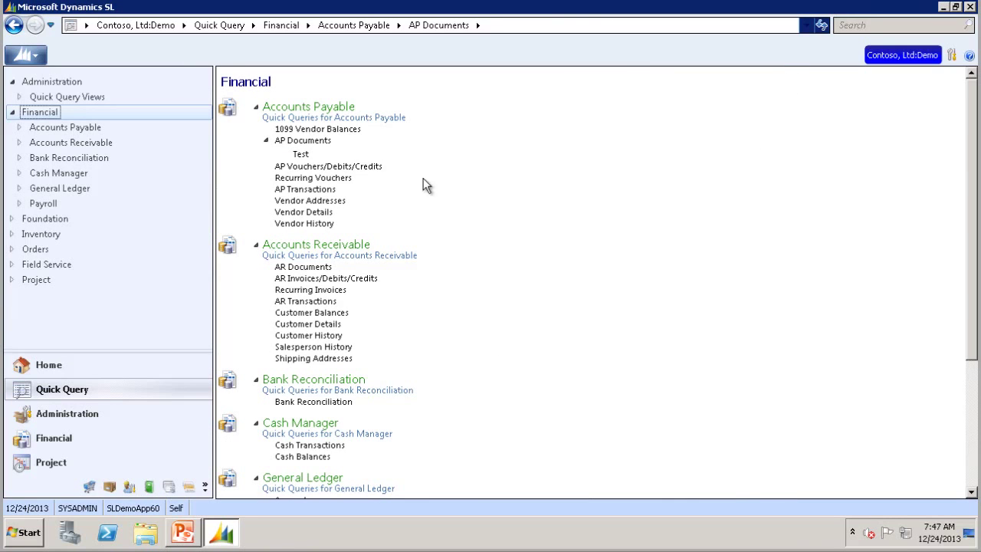
click(971, 8)
Step: Relaunch Dynamics SL, sign in with the password, and show the Financial quick queries
click(37, 540)
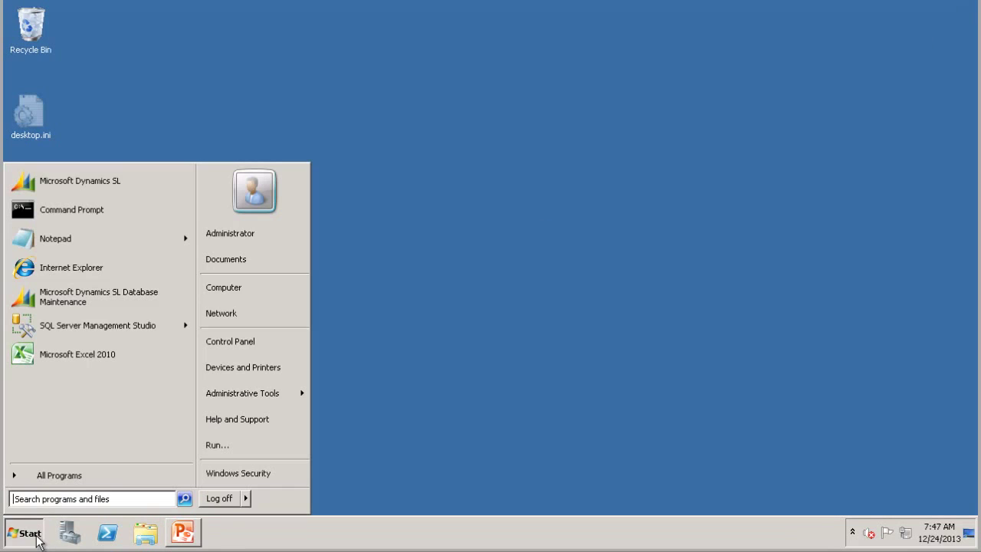
click(66, 183)
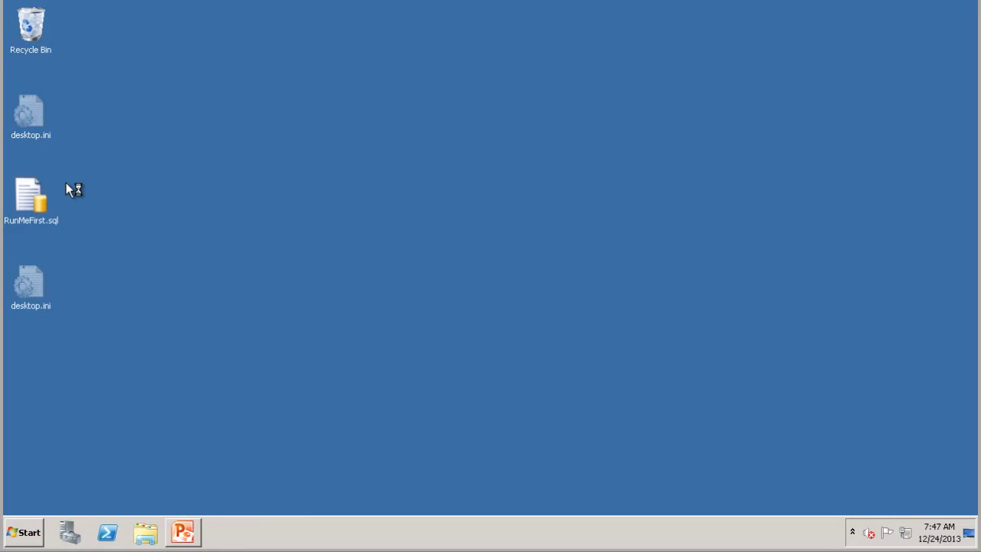
text(*******)
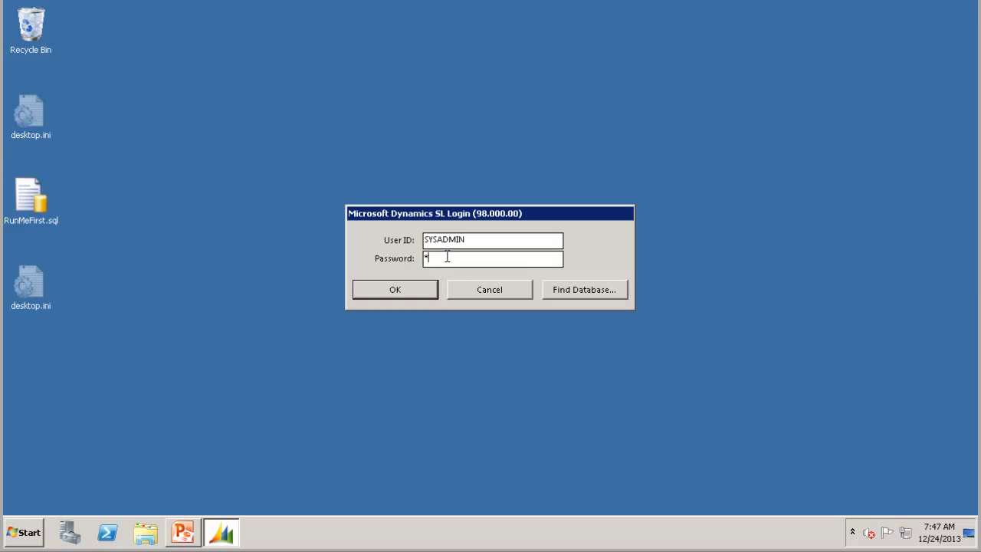
text(**)
key(Return)
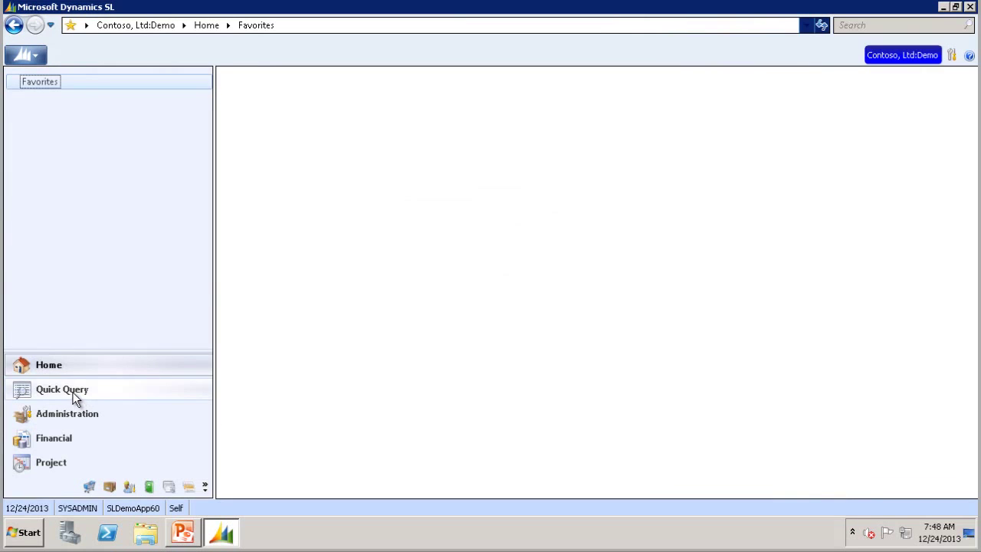
click(71, 391)
click(38, 112)
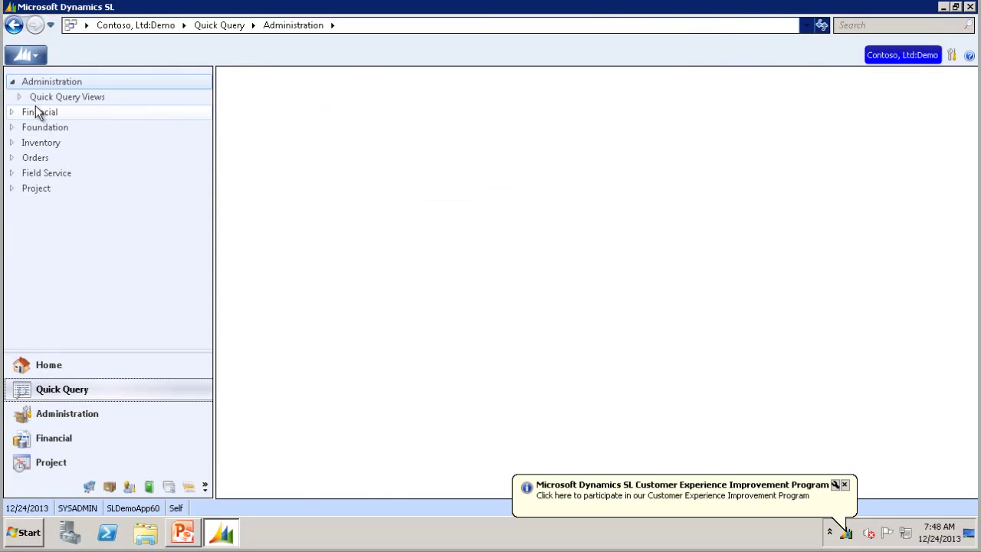